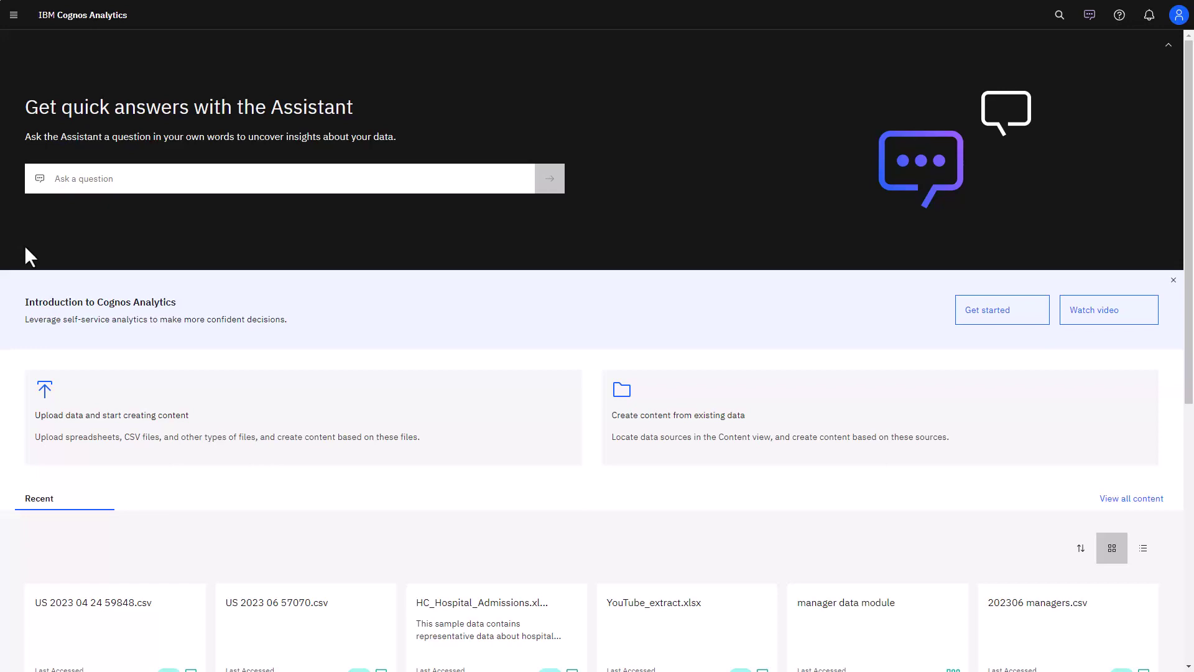
- Ask the Assistant to 'load data' and pick HC_Hospital_Admissions.xlsx from Team content > Healthcare data
click(140, 178)
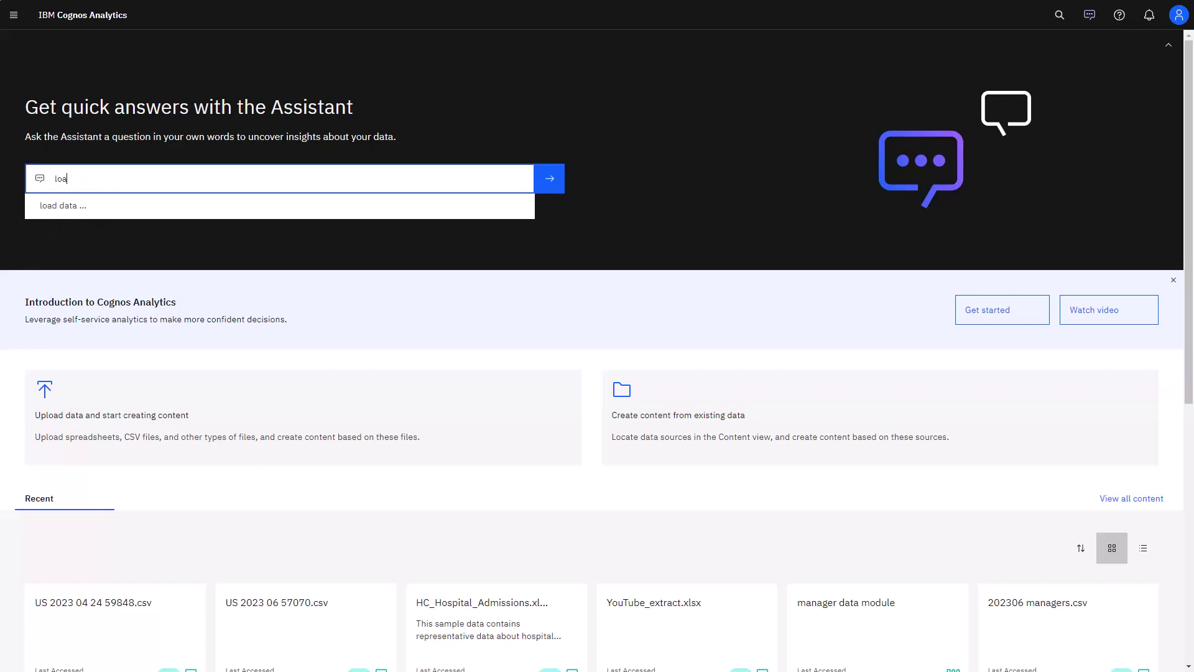
text(load data)
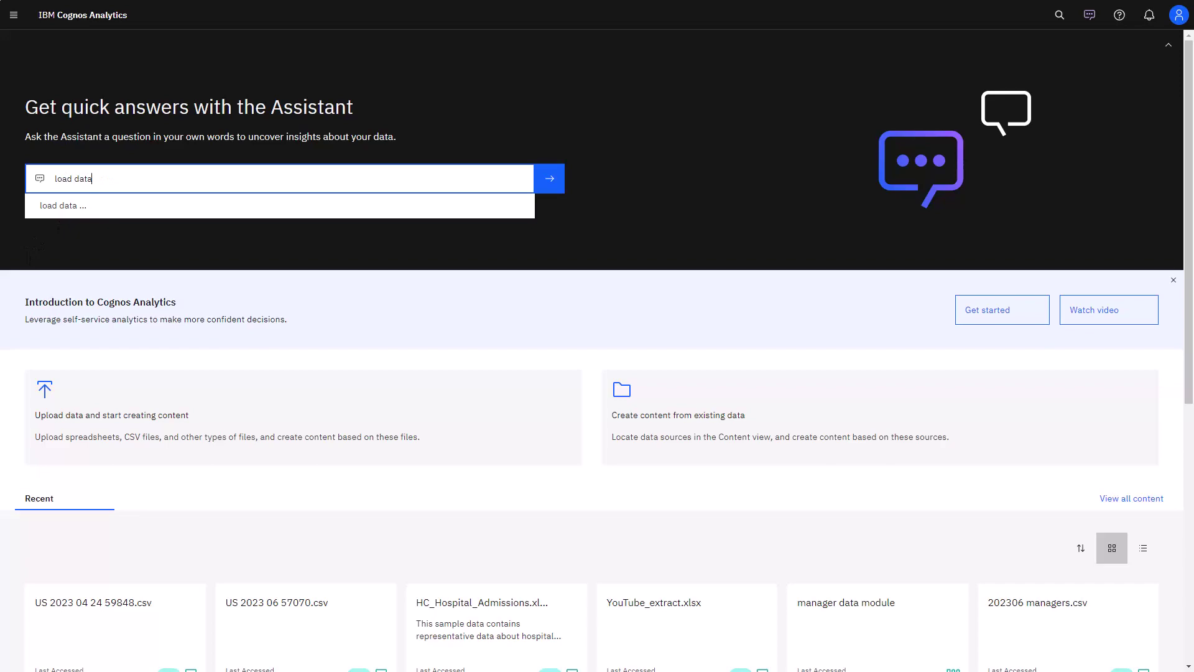
click(548, 189)
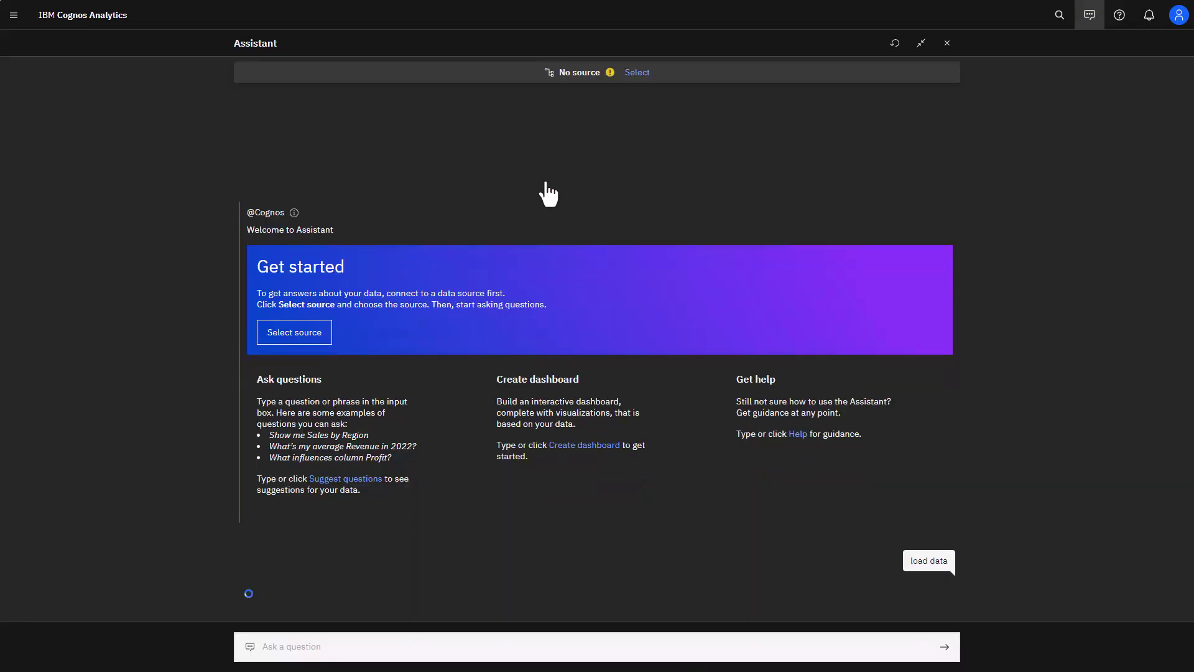
click(634, 74)
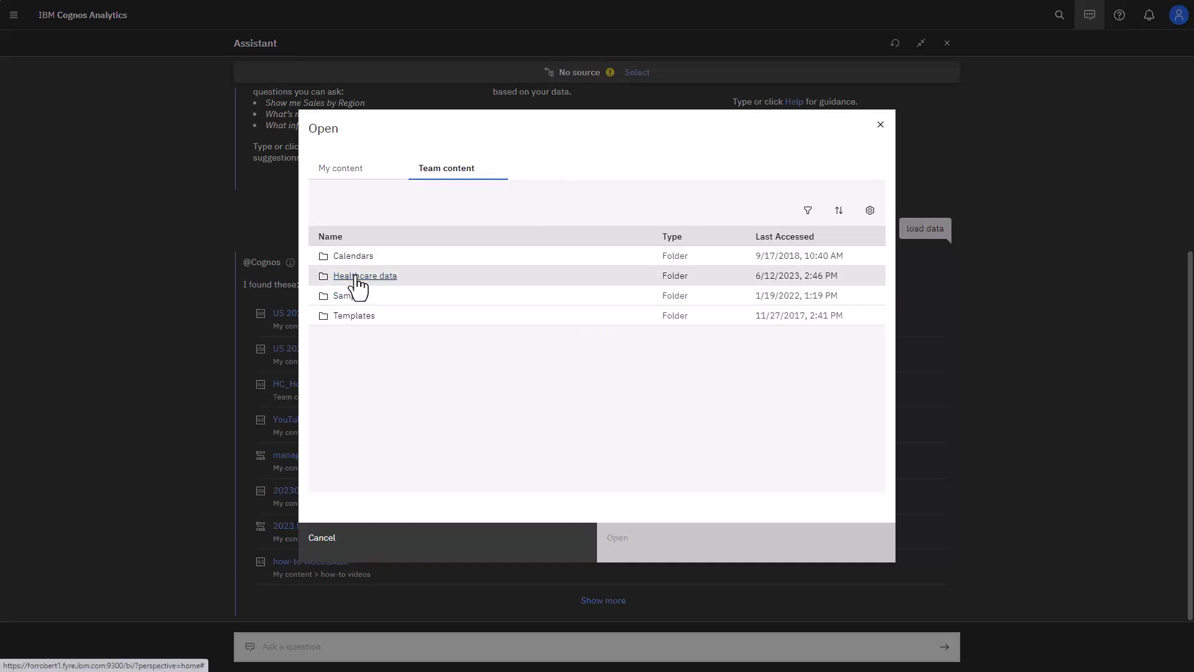
click(355, 276)
click(355, 275)
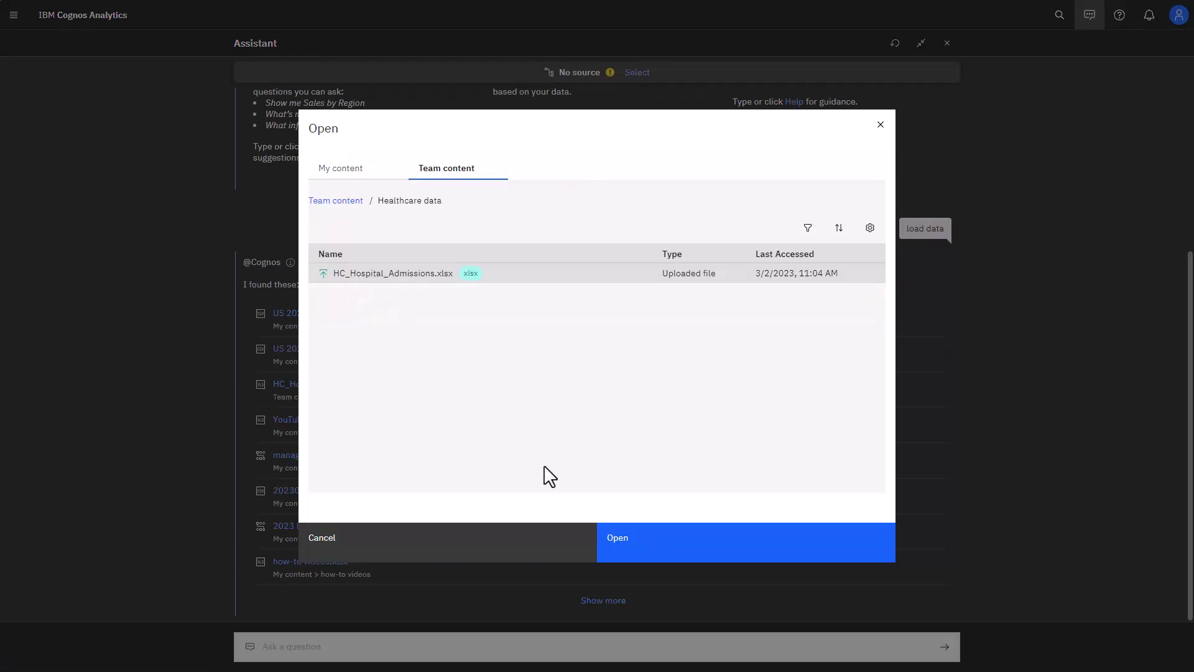
click(634, 554)
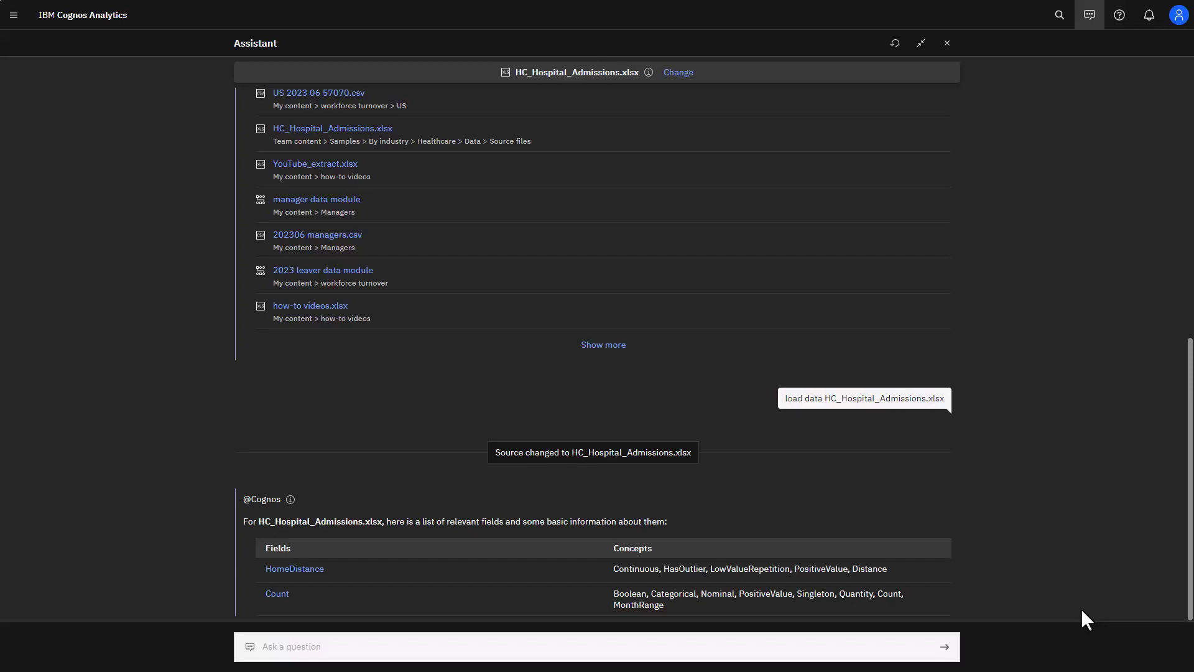
- Build a new data module on Healthcare data's HC_Hospital_Admissions.xlsx, with the Assistant shown beside it
click(13, 15)
click(13, 15)
click(37, 73)
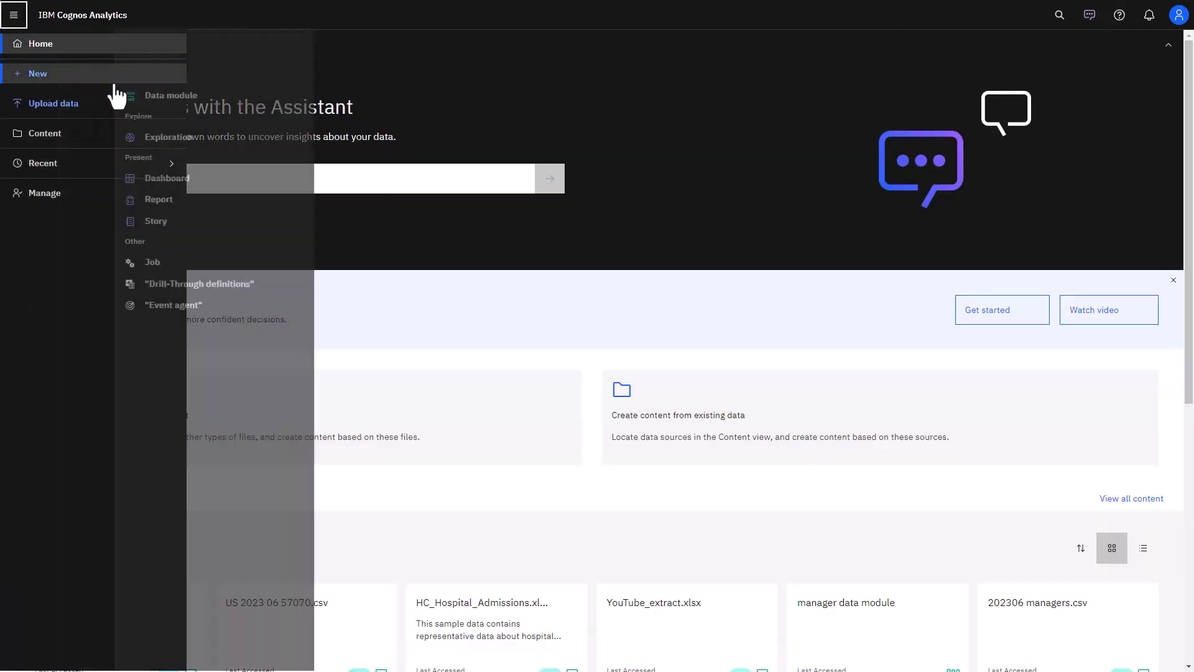
click(228, 106)
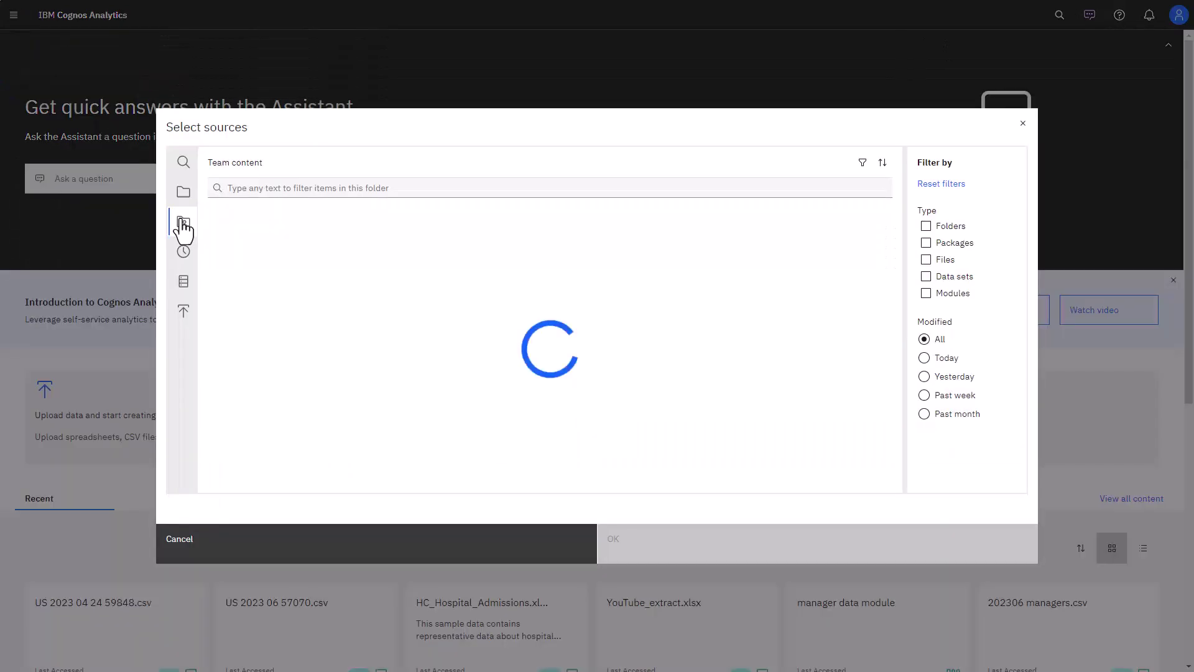
click(237, 246)
click(283, 227)
click(648, 552)
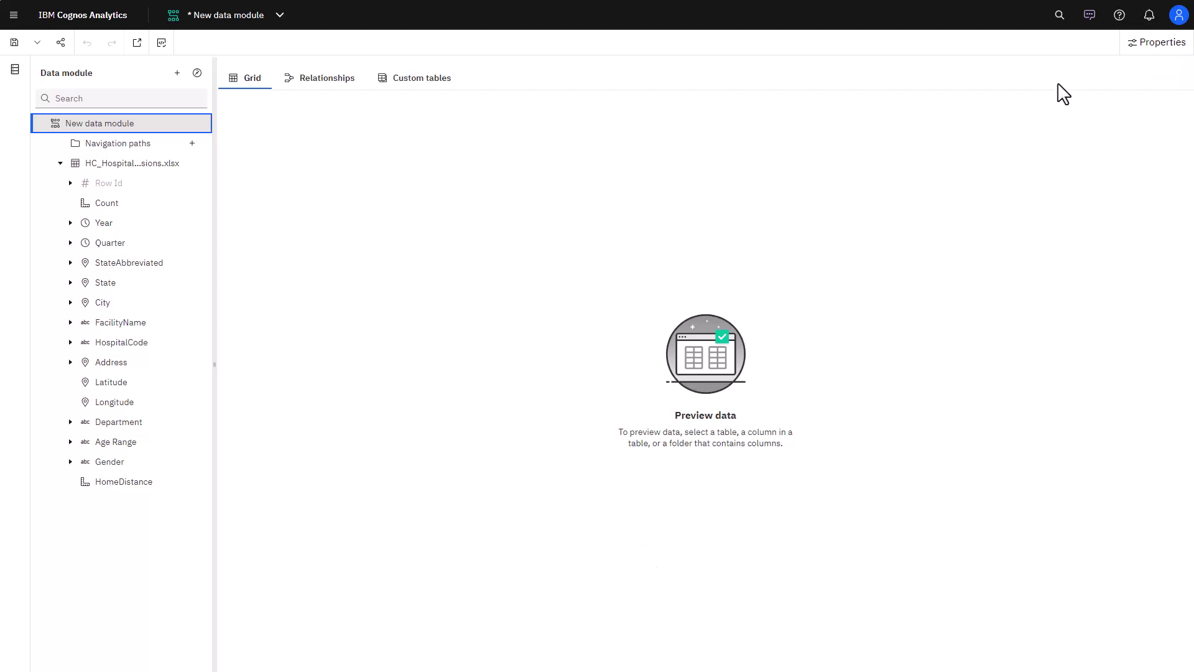
click(1090, 16)
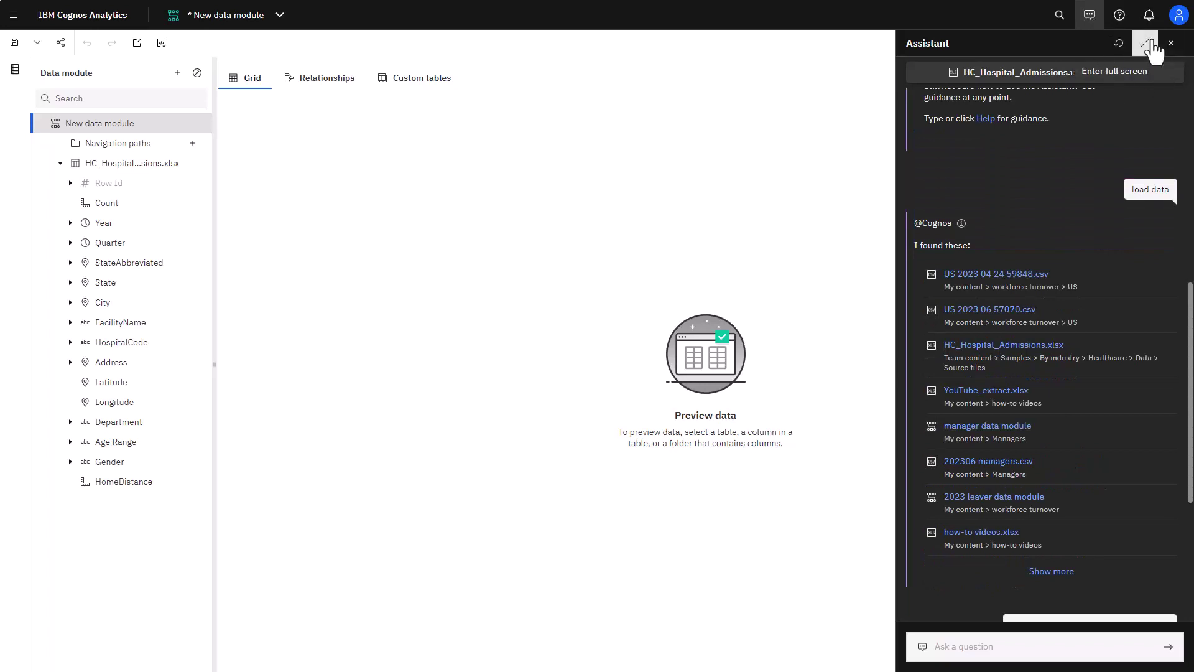
- In a full-screen Assistant, request suggested questions and ask 'Which City has the top HomeDistance?'
click(1145, 43)
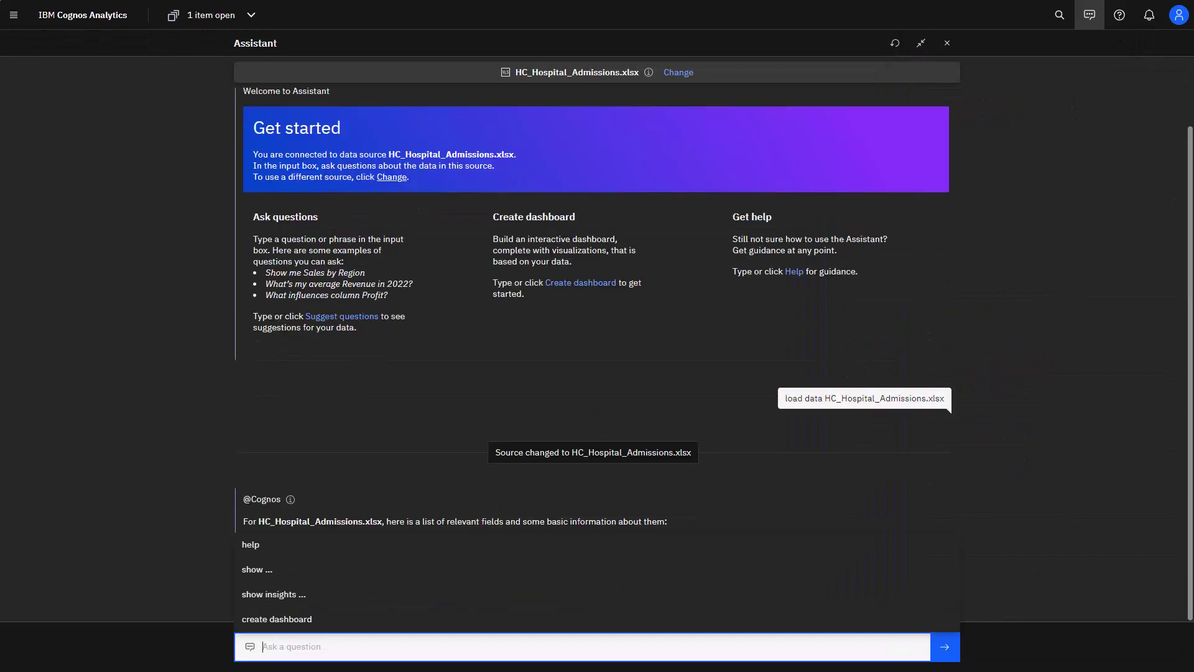
text(sug)
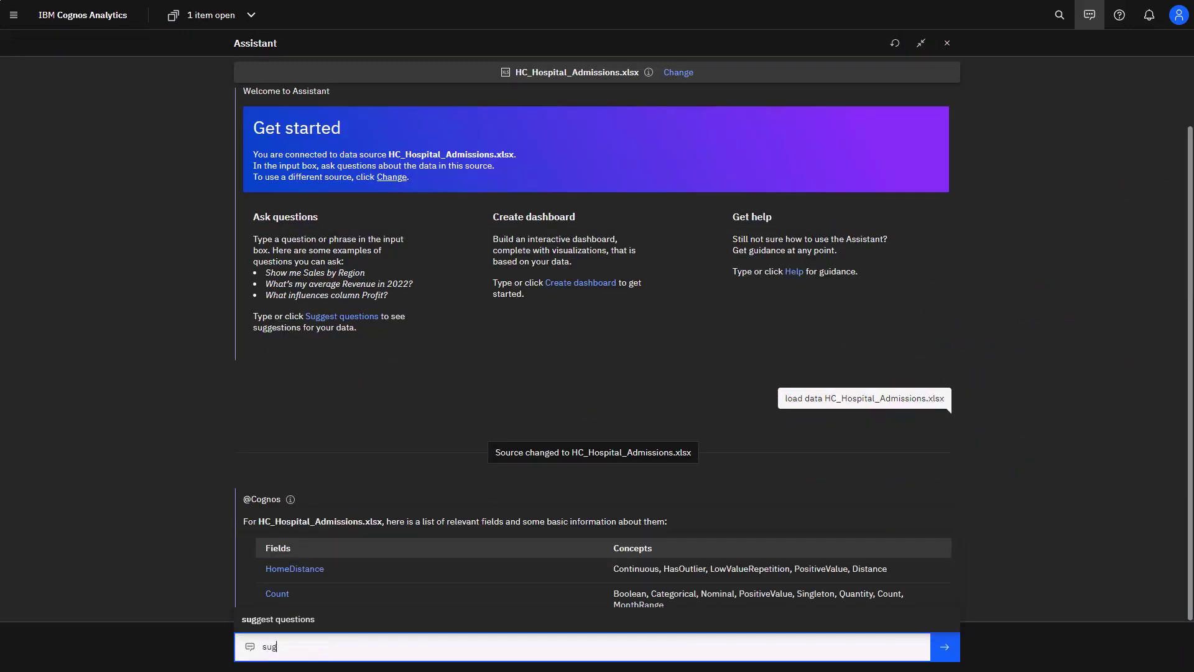
text(gest questions)
key(Return)
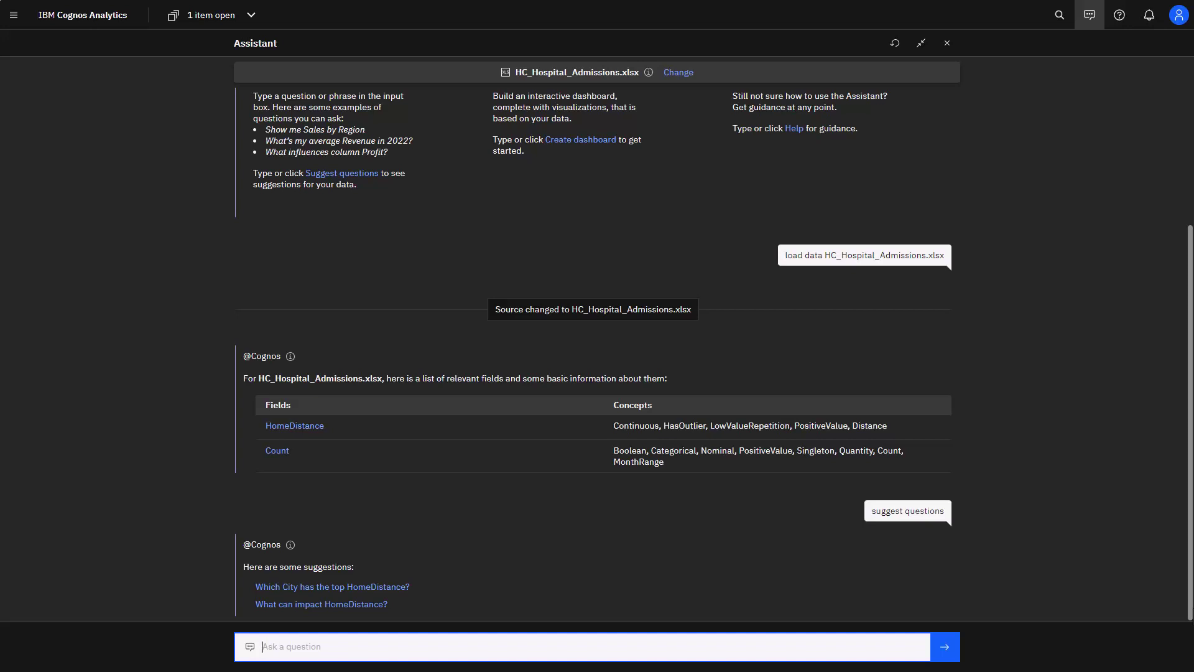
click(374, 588)
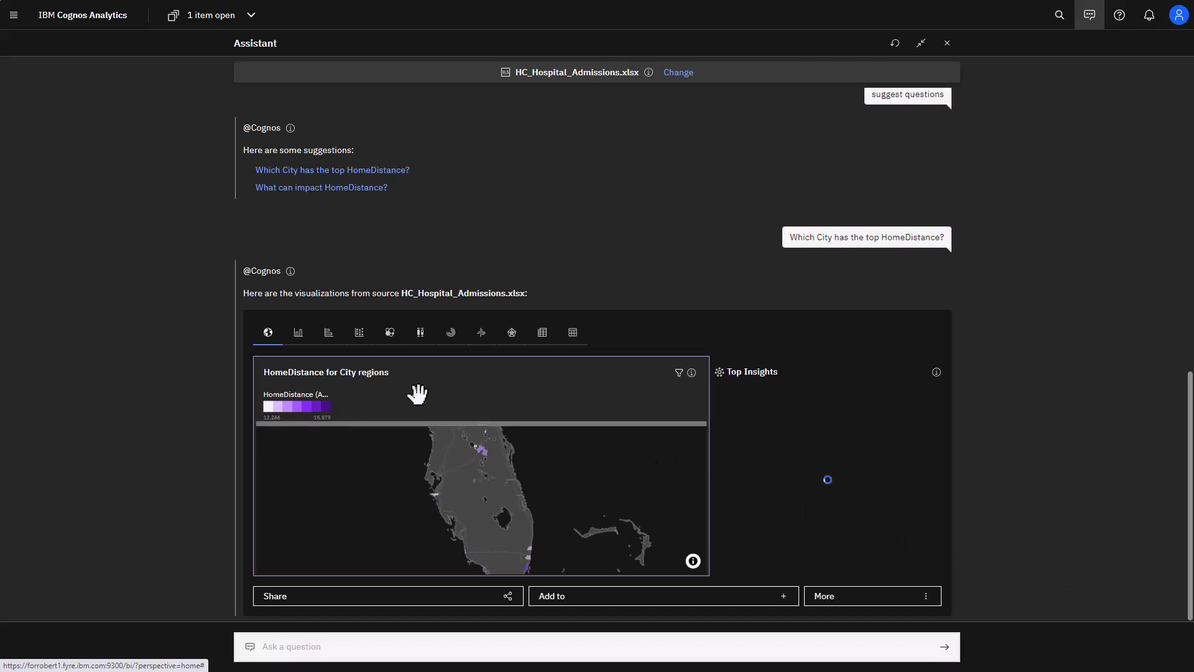
- Switch the HomeDistance answer to a HomeDistance by City bar chart
click(326, 335)
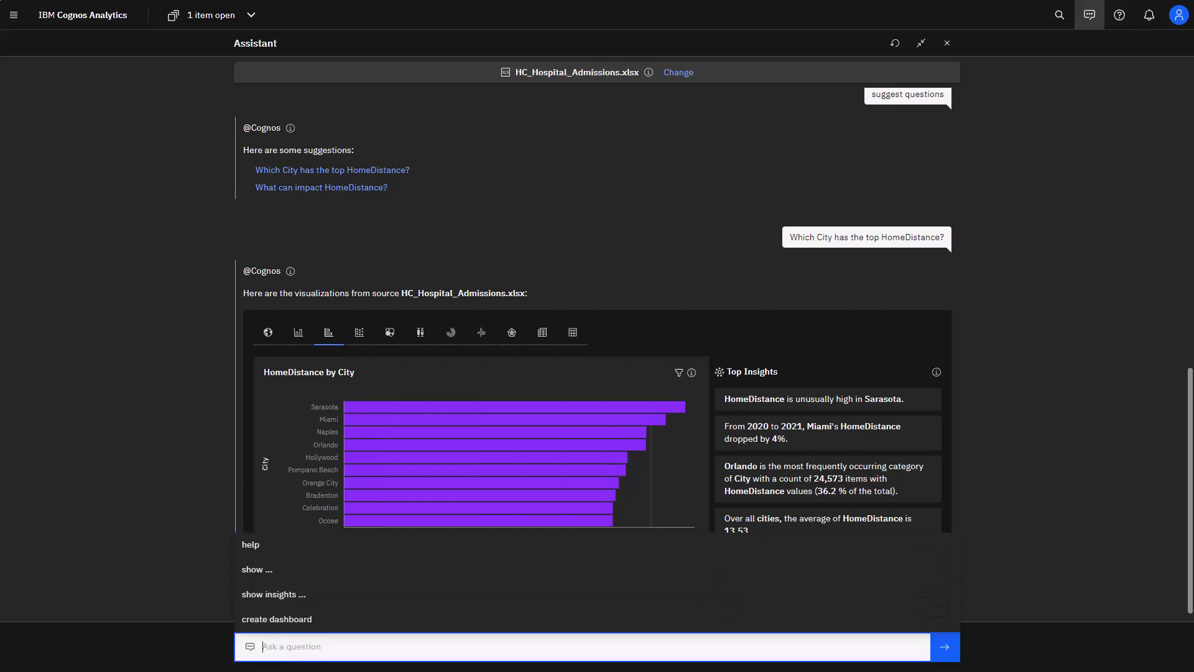
text(show top 5 c)
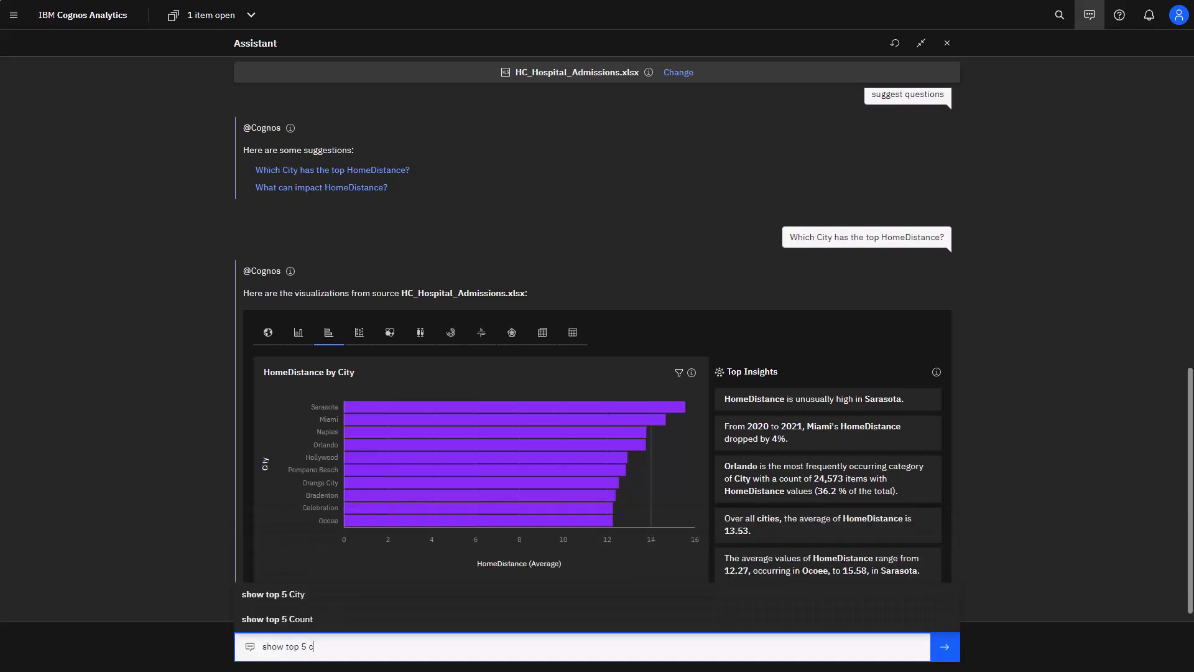
text(ity)
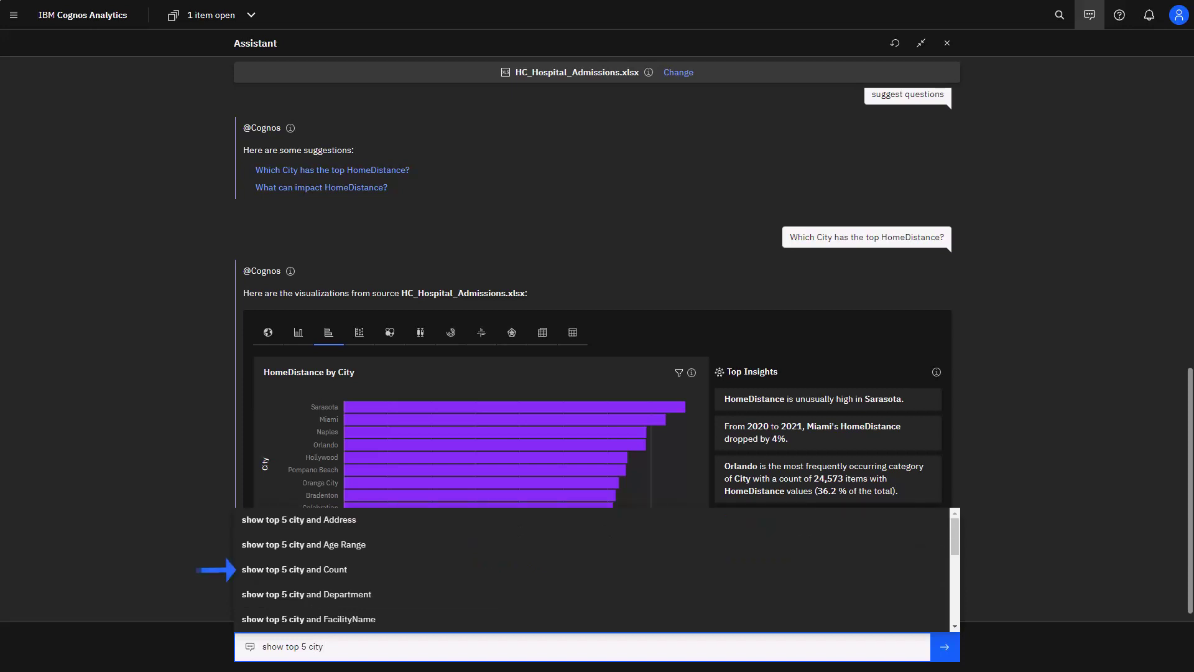
- Submit the 'show top 5 city and Count' suggestion for a Count by City chart
click(333, 569)
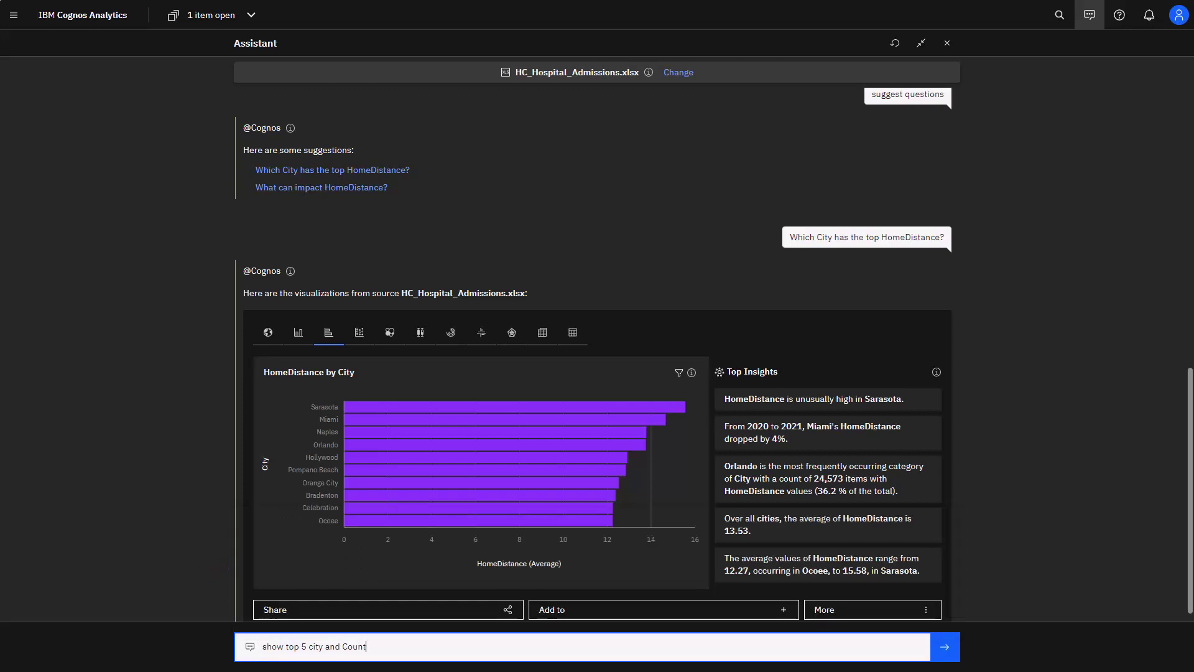
key(Return)
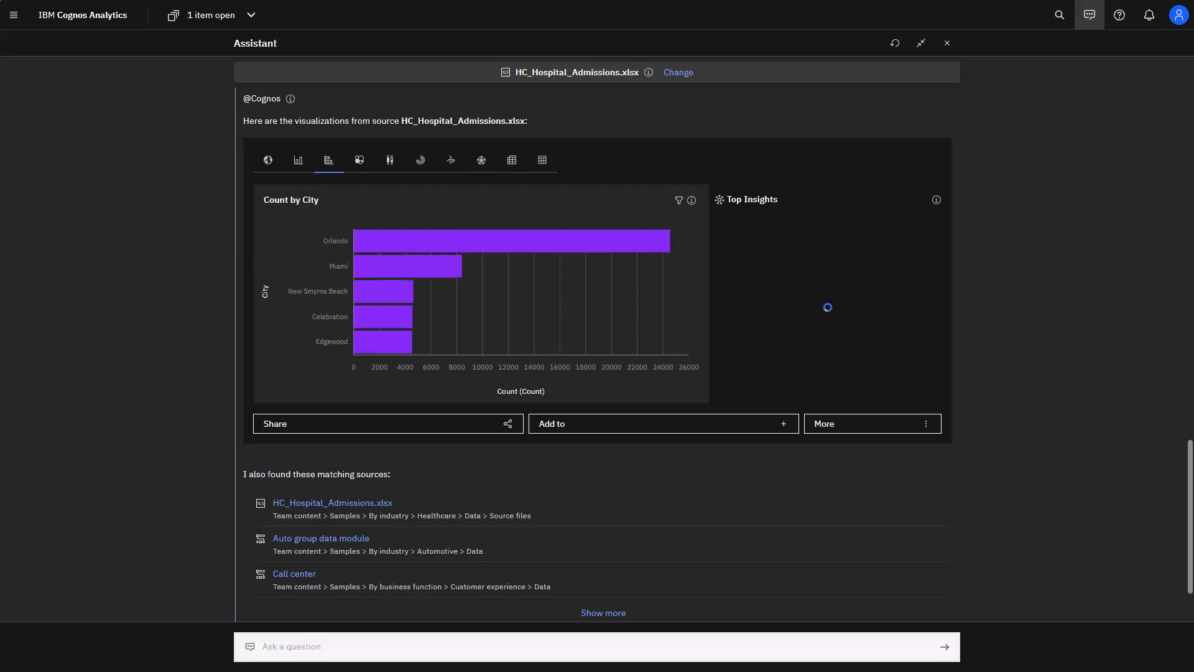
text(show count by facilityname)
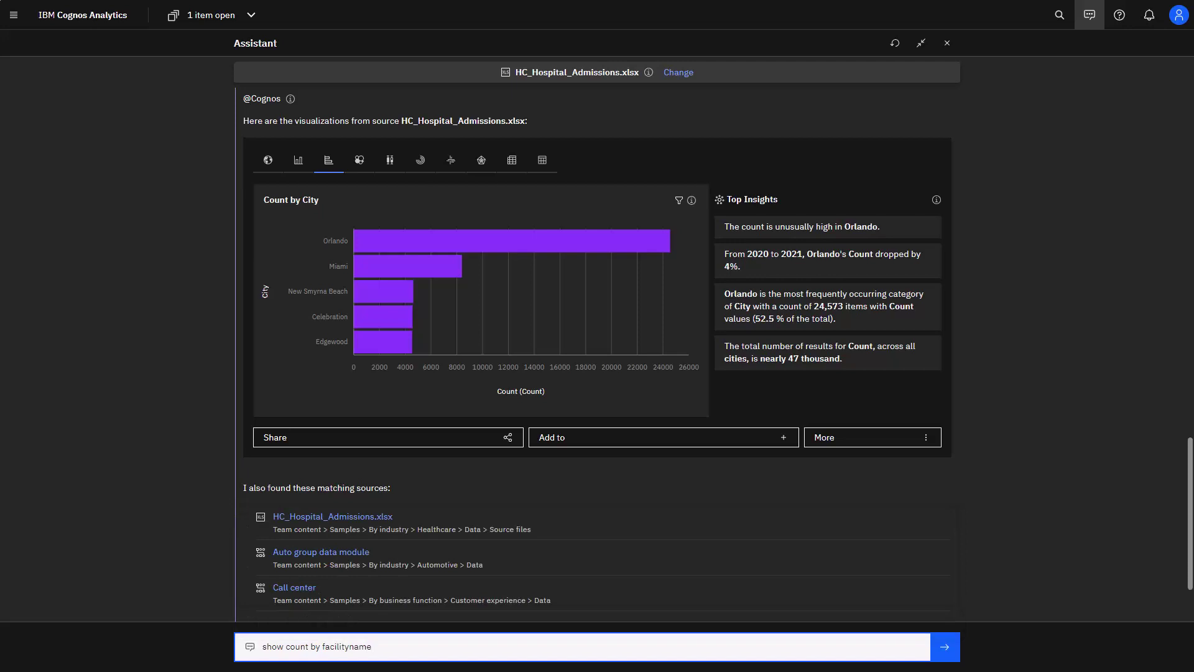
text( where city = orlando)
- Ask 'show count by facilityname where city =orlando' and view the answer as a table
key(Return)
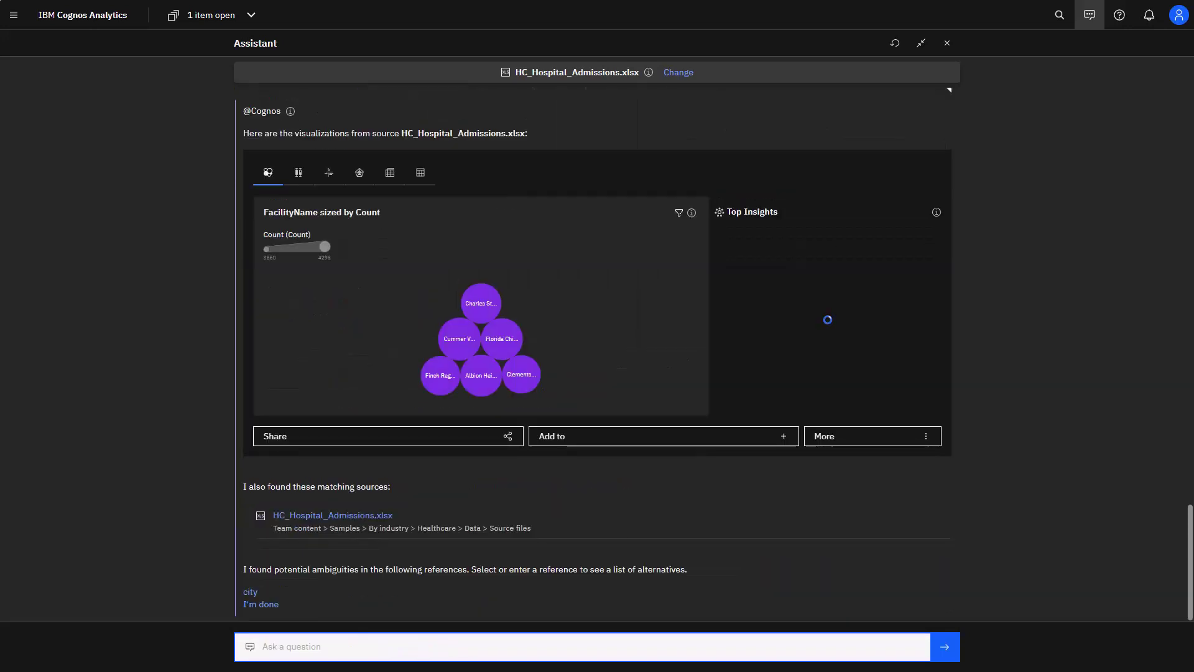
click(421, 172)
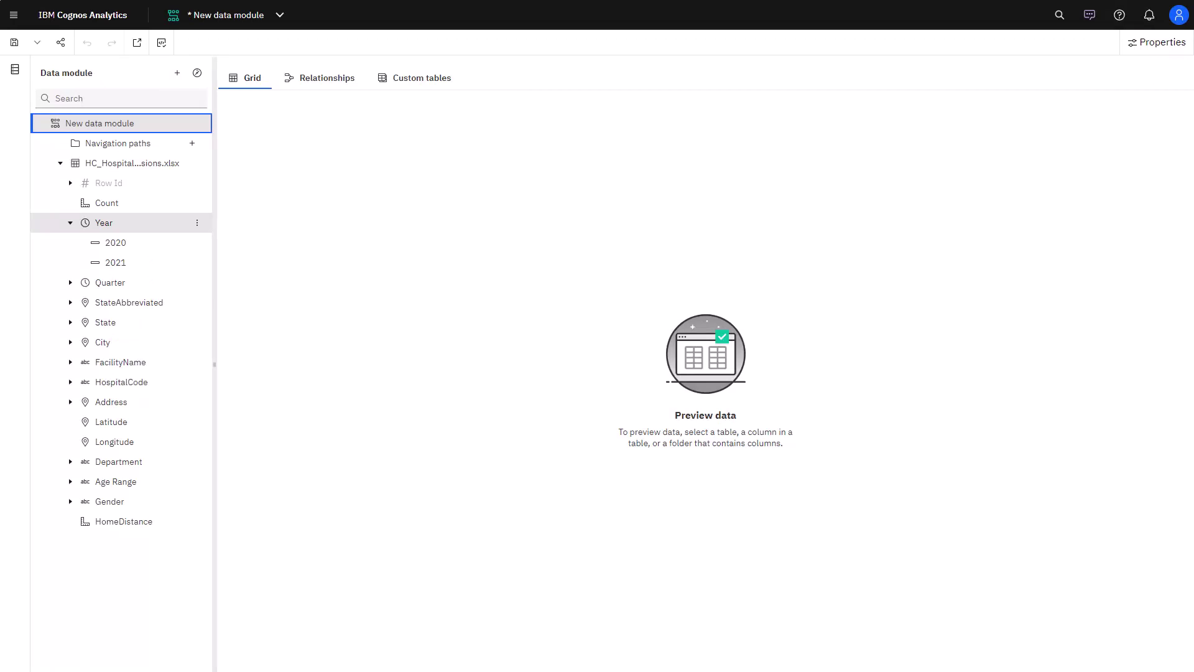
- Reopen the Assistant full-size and ask 'compare count by quarter for 2020 and 2021'
click(1088, 14)
click(1144, 44)
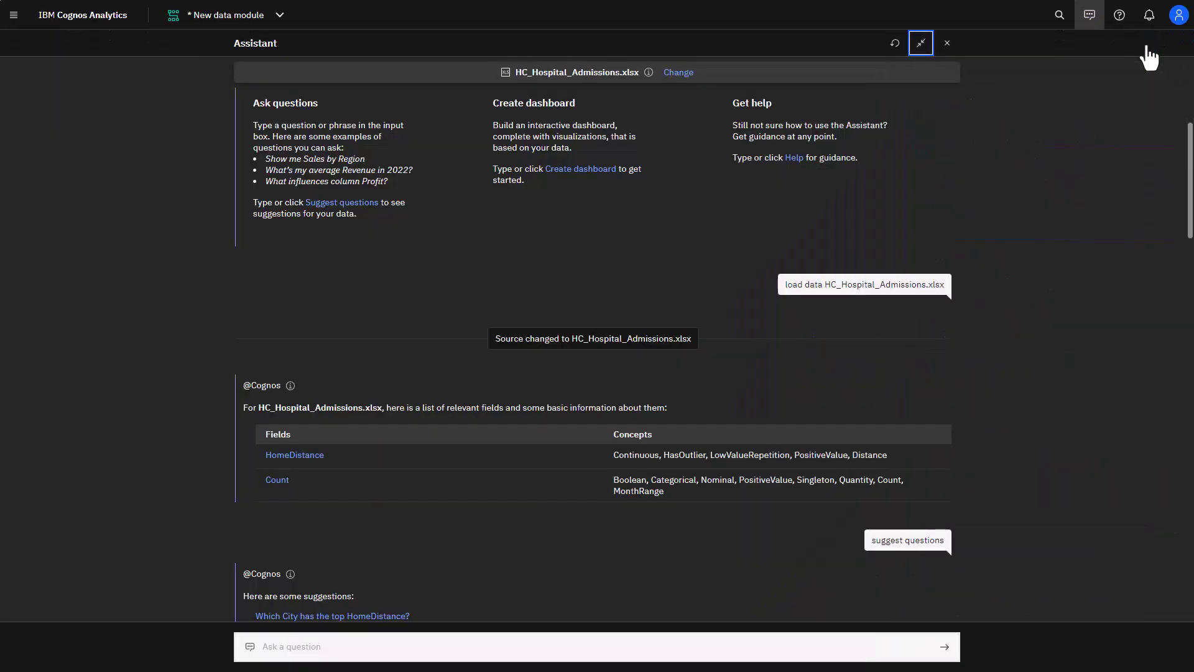
click(598, 646)
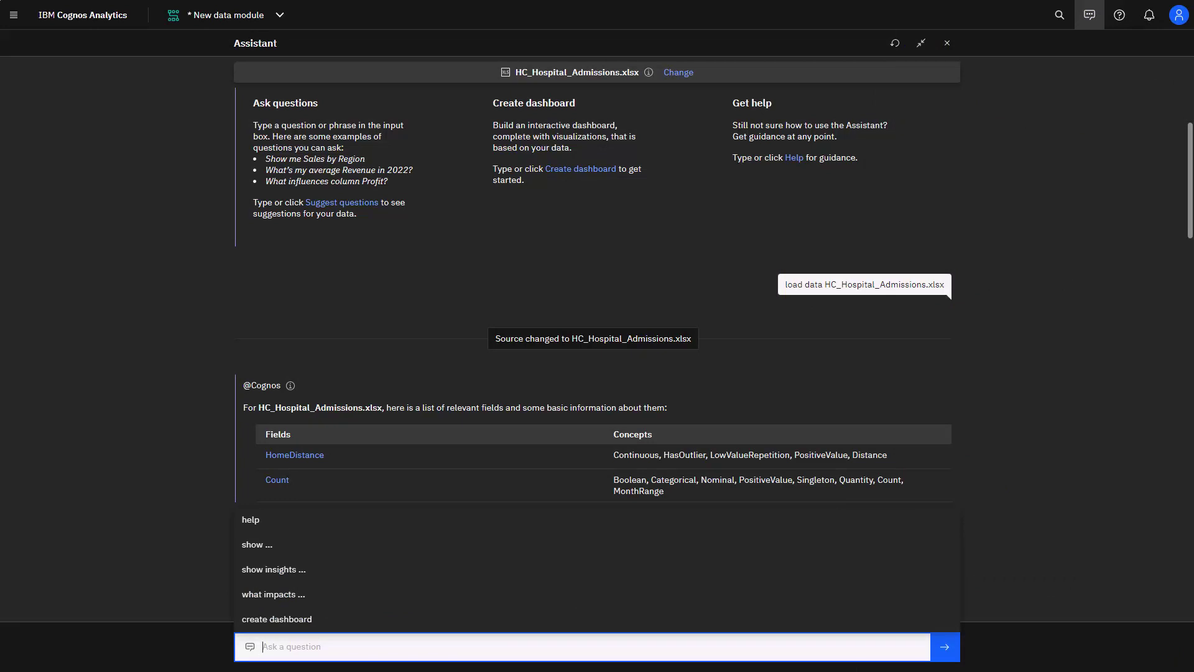
text(com)
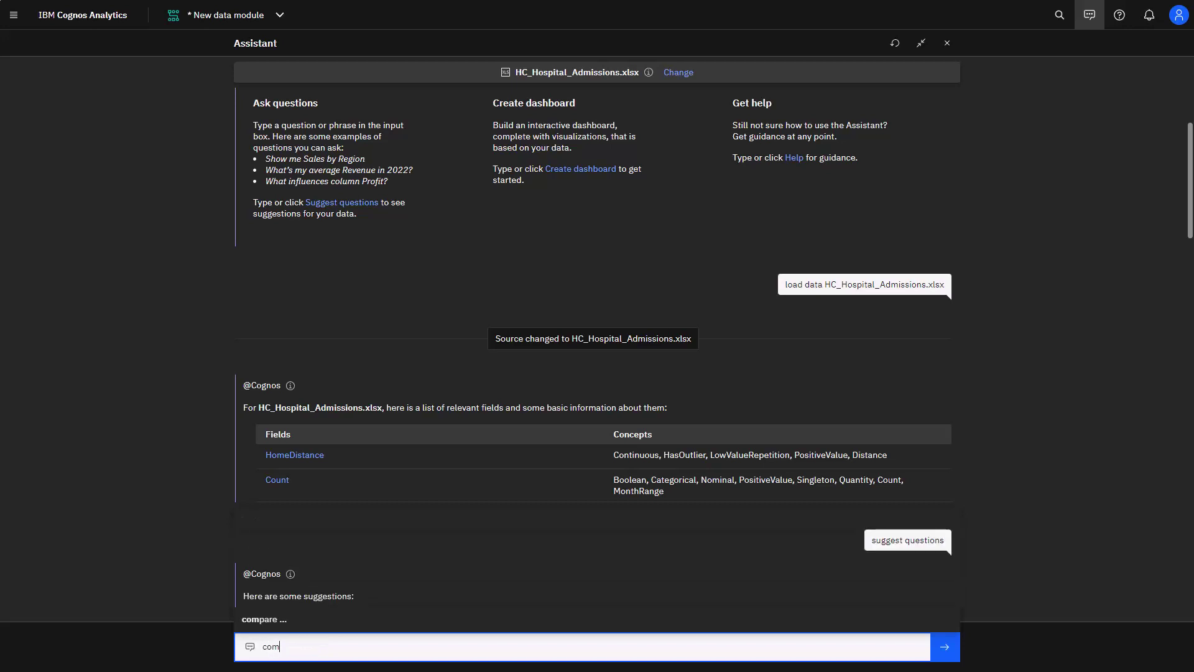
text(pare count by quarter for 2020 and 2021)
key(Return)
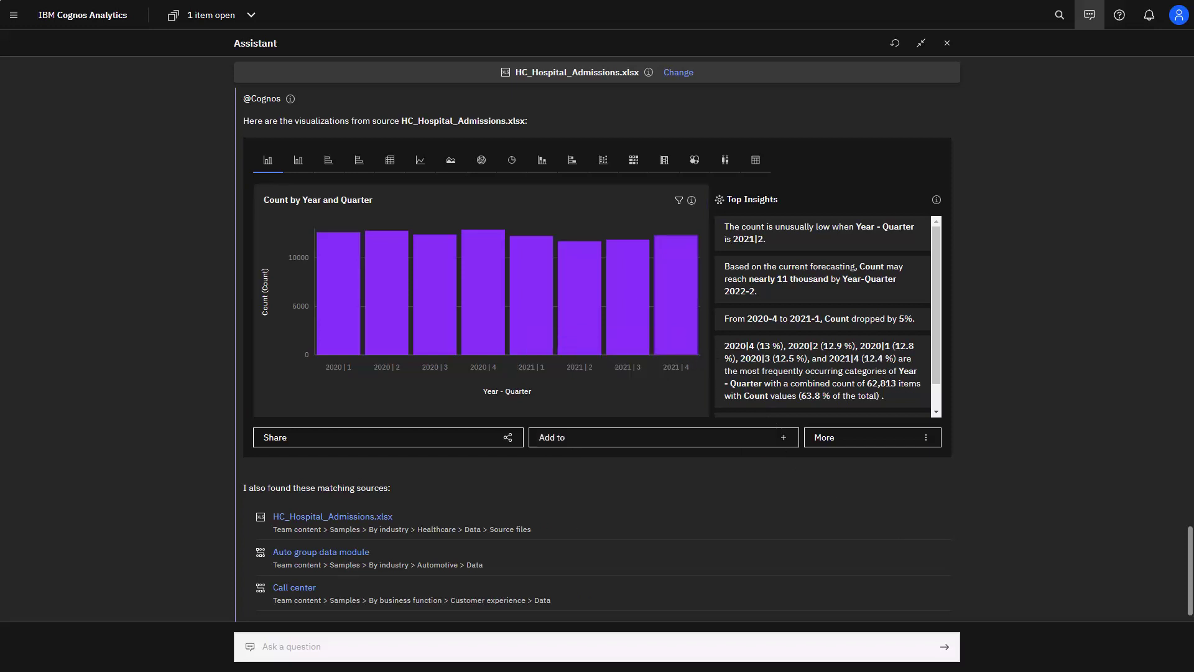
text(show count by hospital code and cit)
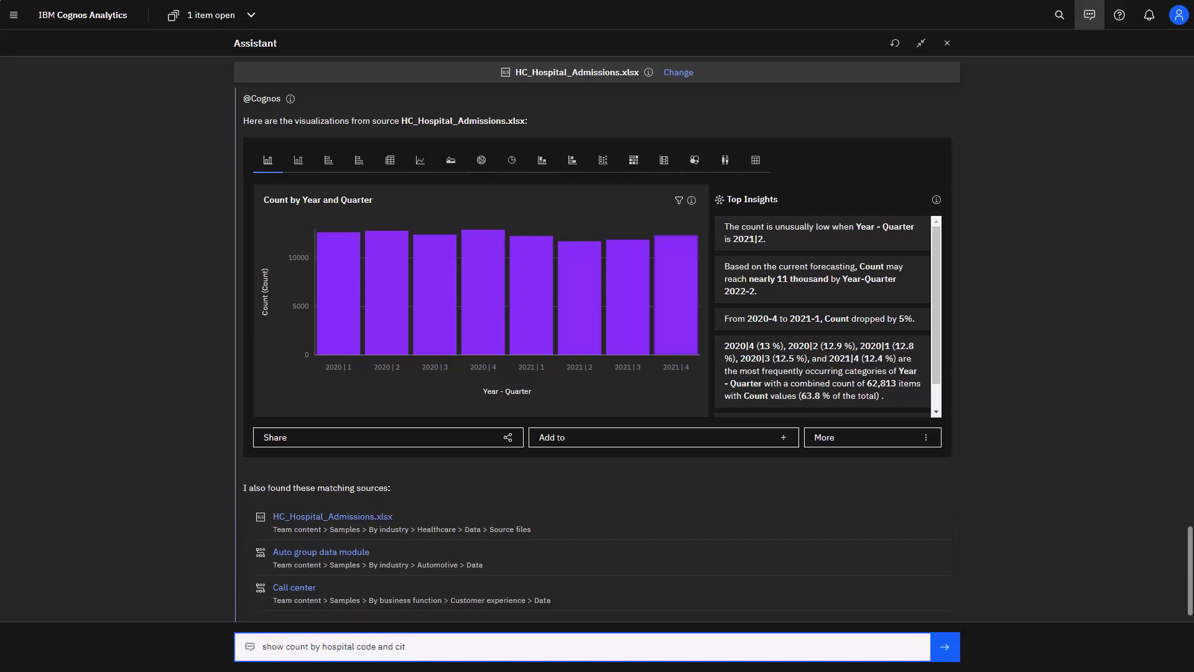
text(y)
- Ask 'show count by hospital code and city' to get a HospitalCode-by-City heat map
key(Return)
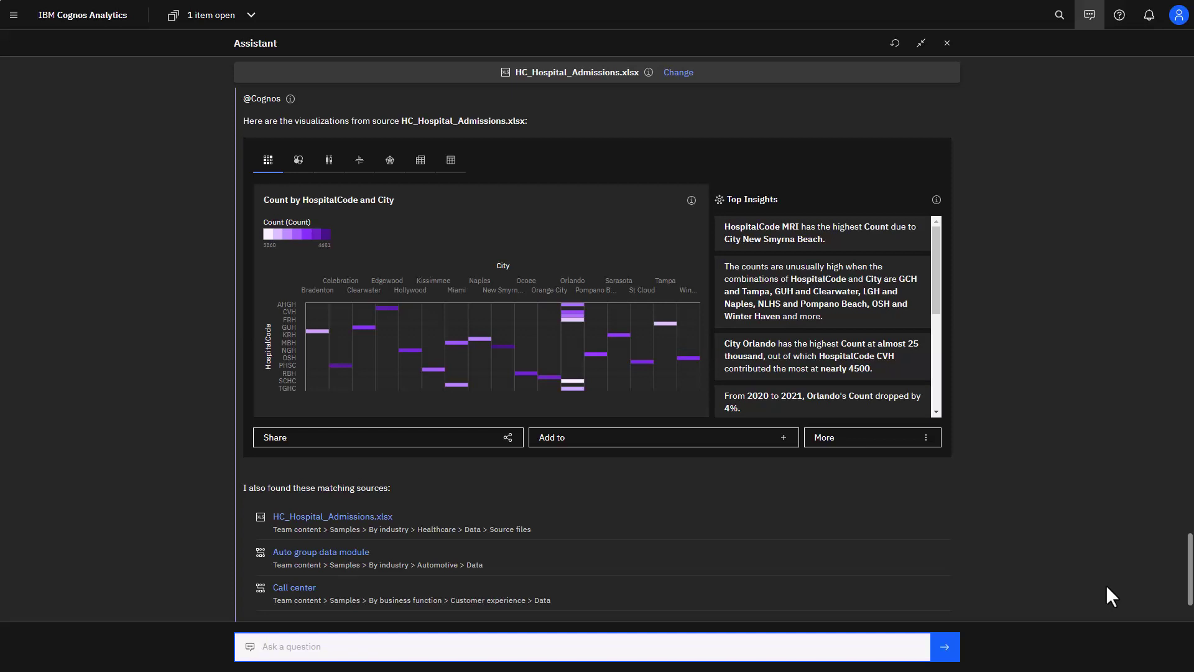
- Add the heat map to a new dashboard and drag the Year and Quarter chart beside it
click(771, 439)
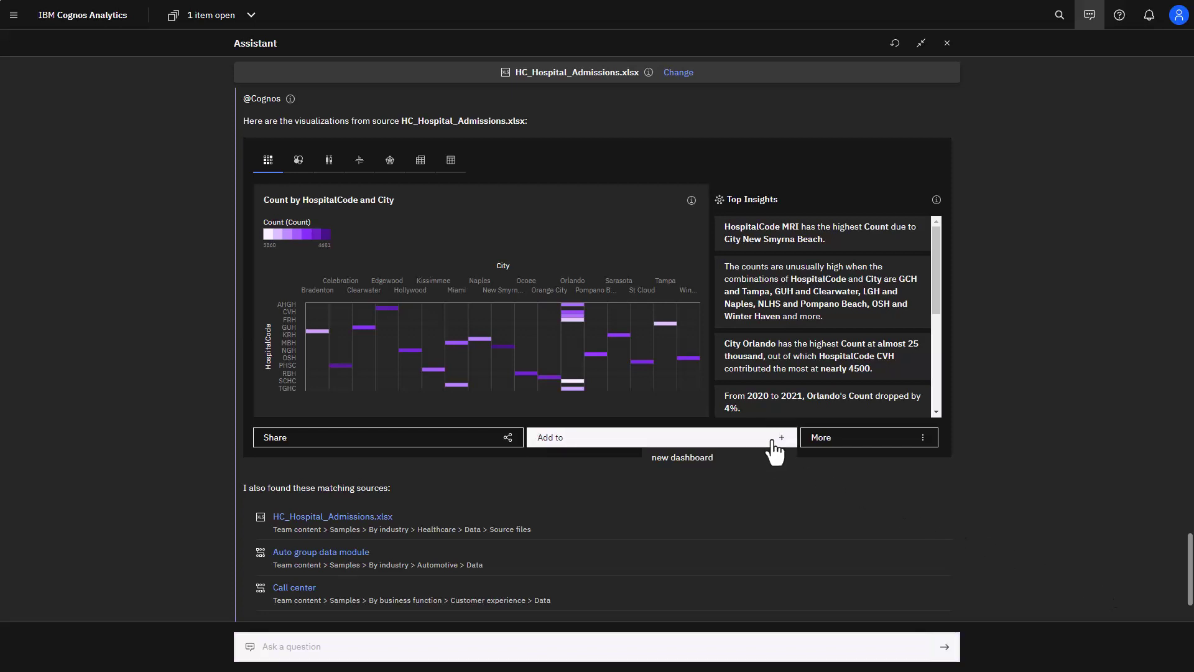
click(676, 460)
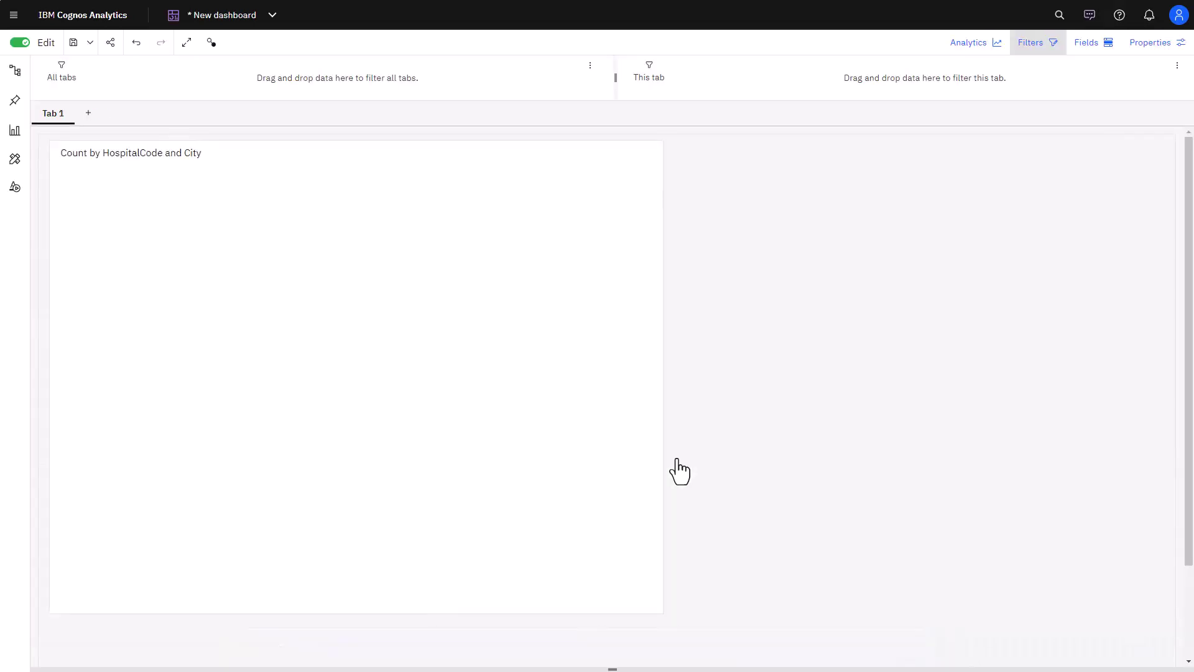
click(1090, 20)
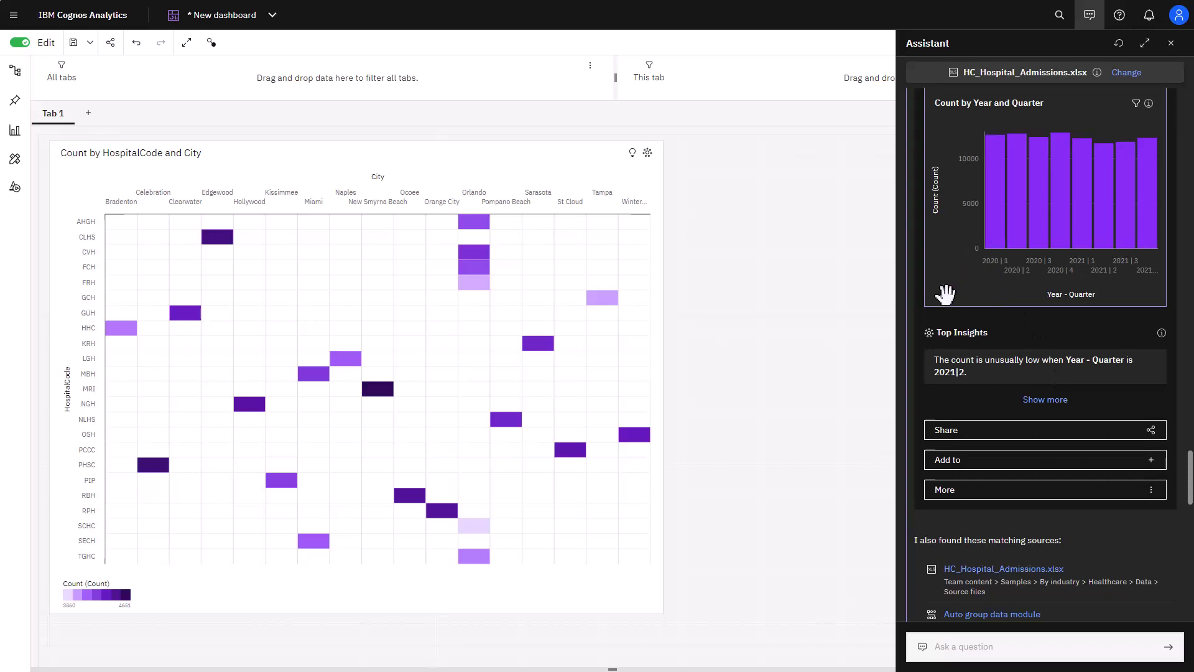
mouse_move(946, 295)
mouse_down()
mouse_move(711, 397)
mouse_move(714, 407)
mouse_up()
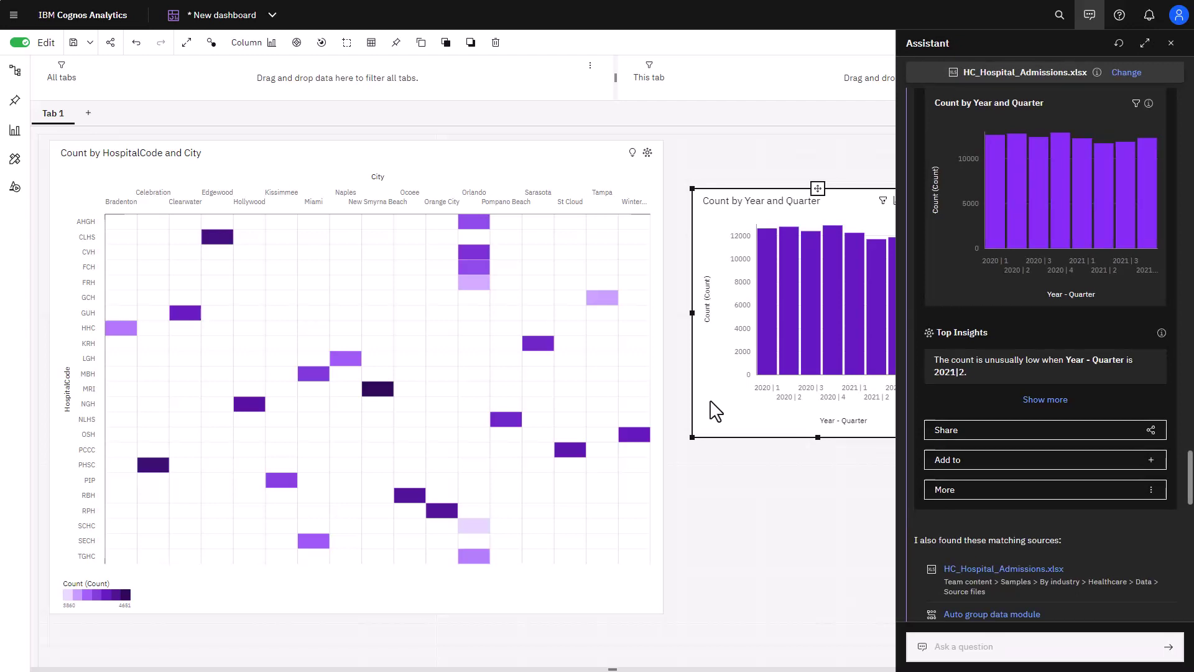
click(1027, 646)
text(create dashboard)
- Submit 'create dashboard' to the Assistant
key(Return)
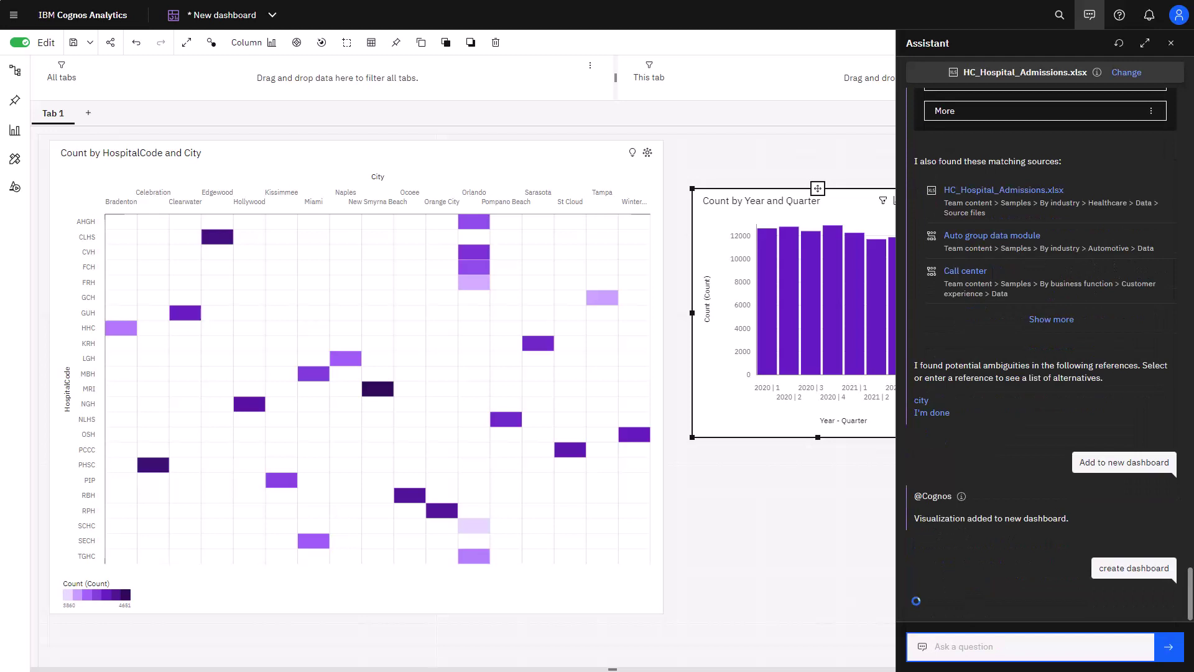